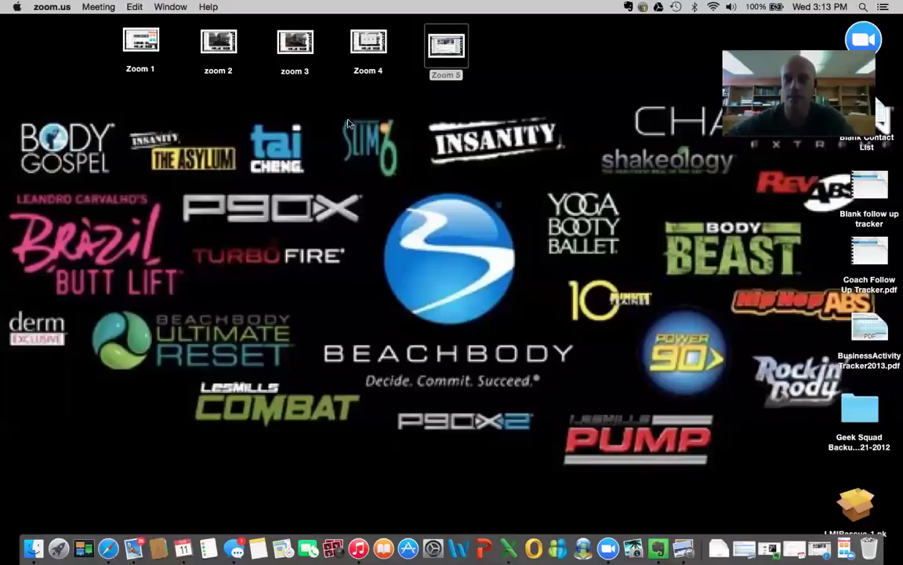
# Step: Open the Zoom 1 screenshot in Preview and point out where to schedule a meeting
pyautogui.moveTo(771, 45); pyautogui.dragTo(771, 33)
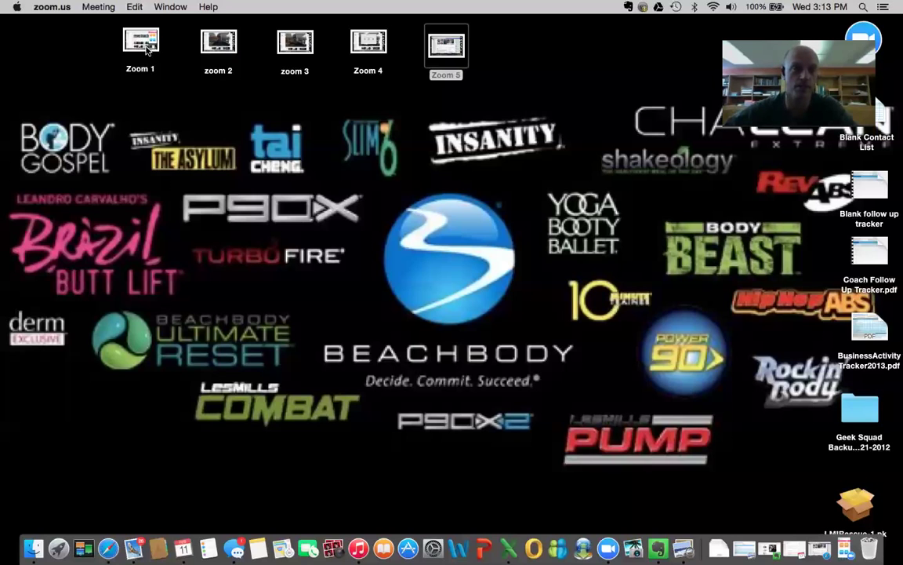
pyautogui.click(146, 46)
pyautogui.doubleClick(146, 45)
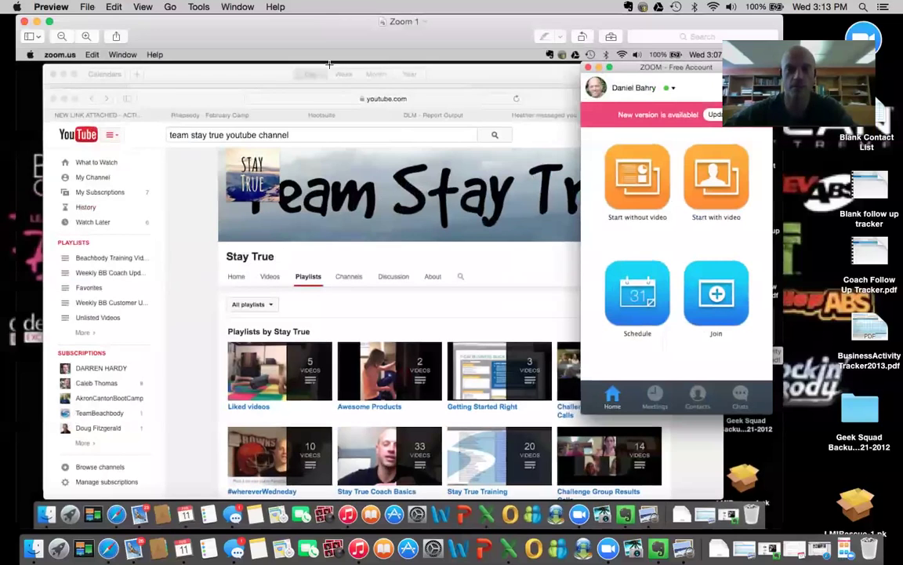
pyautogui.moveTo(307, 35); pyautogui.dragTo(330, 35)
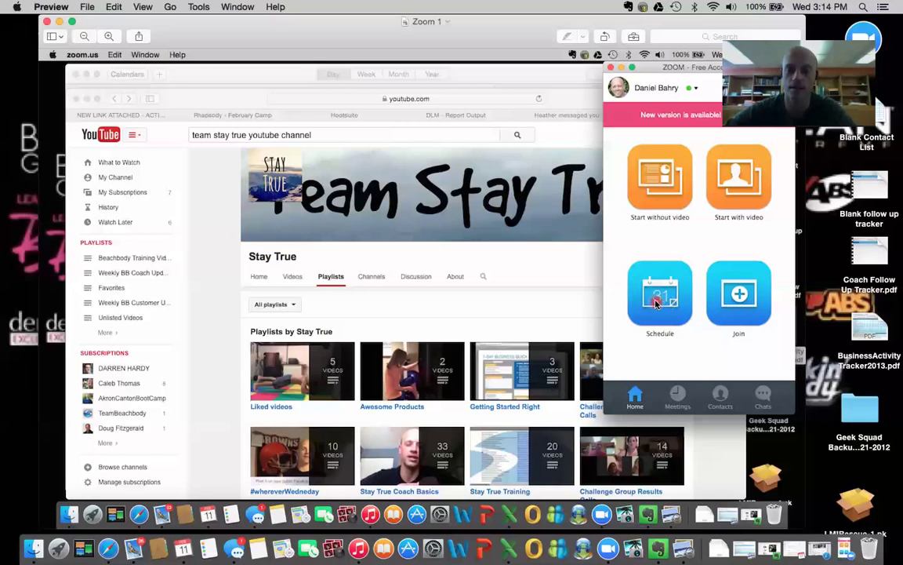
pyautogui.click(658, 298)
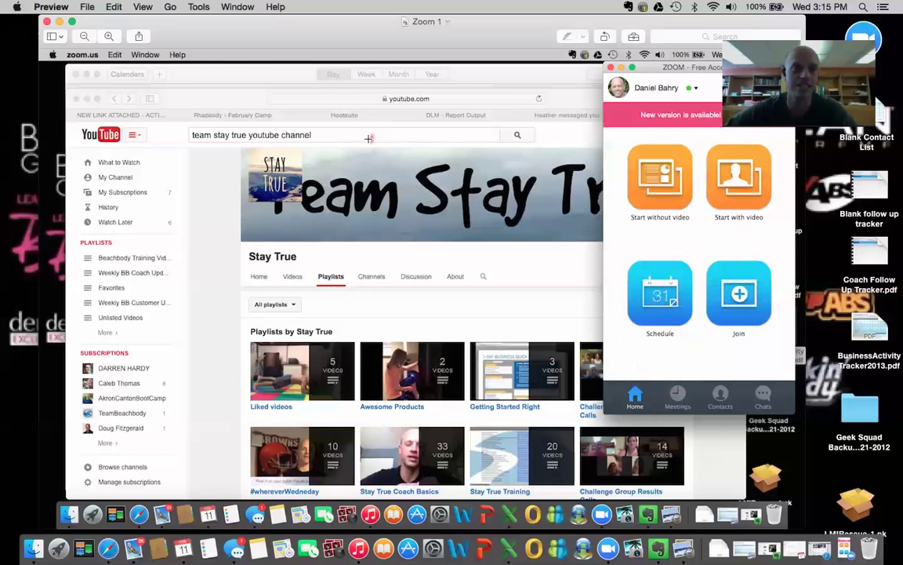
# Step: Close the Zoom 1 screenshot and open zoom 2 in Preview
pyautogui.click(46, 23)
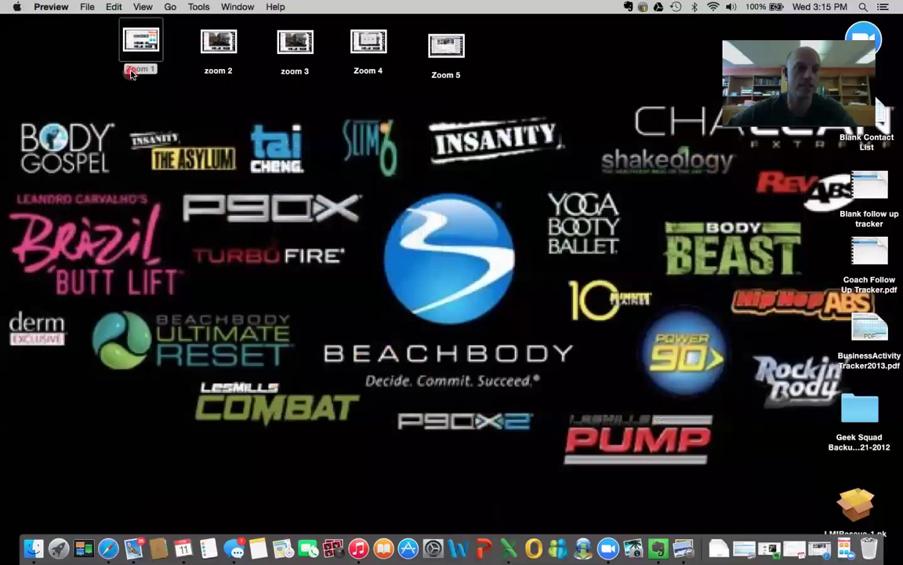
pyautogui.click(202, 36)
pyautogui.doubleClick(222, 42)
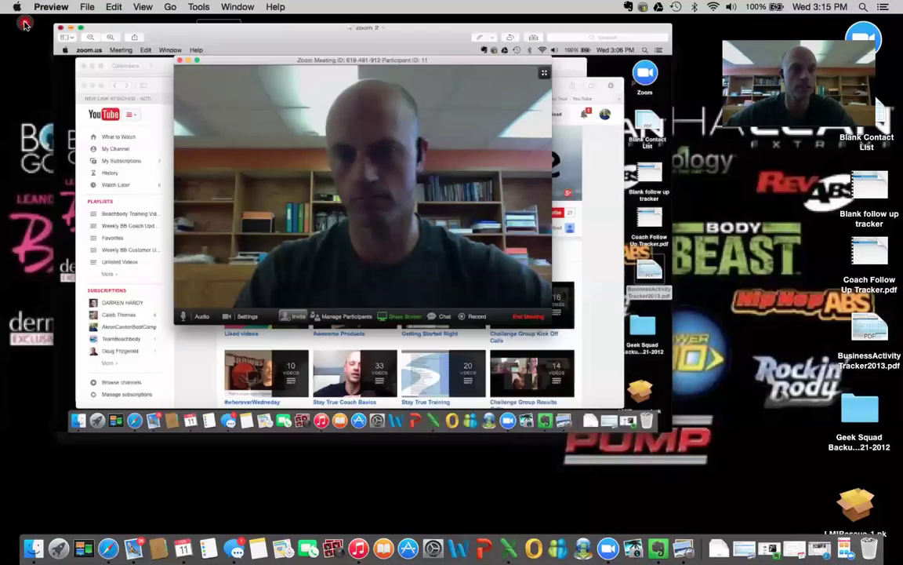
# Step: Close the zoom 2 screenshot and open zoom 3 in Preview
pyautogui.click(24, 24)
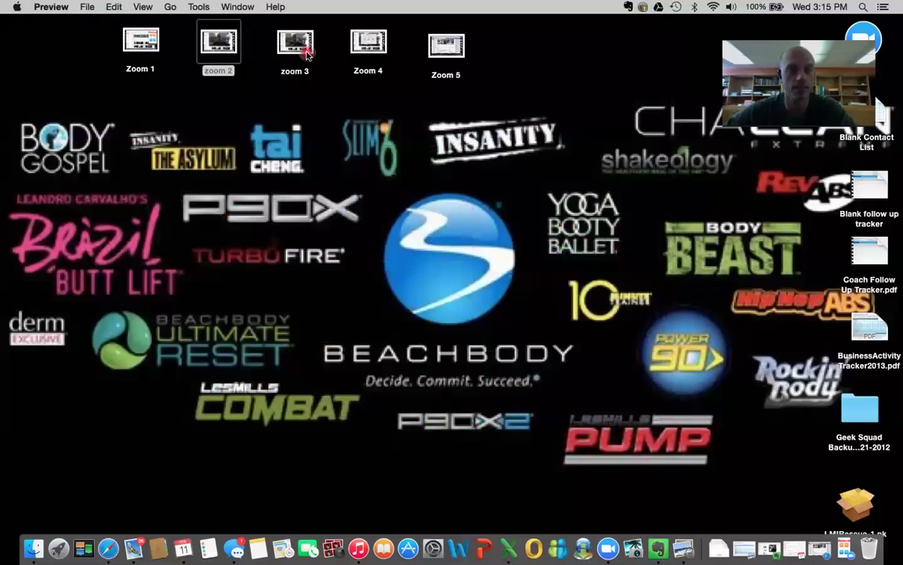
pyautogui.click(303, 44)
pyautogui.doubleClick(303, 44)
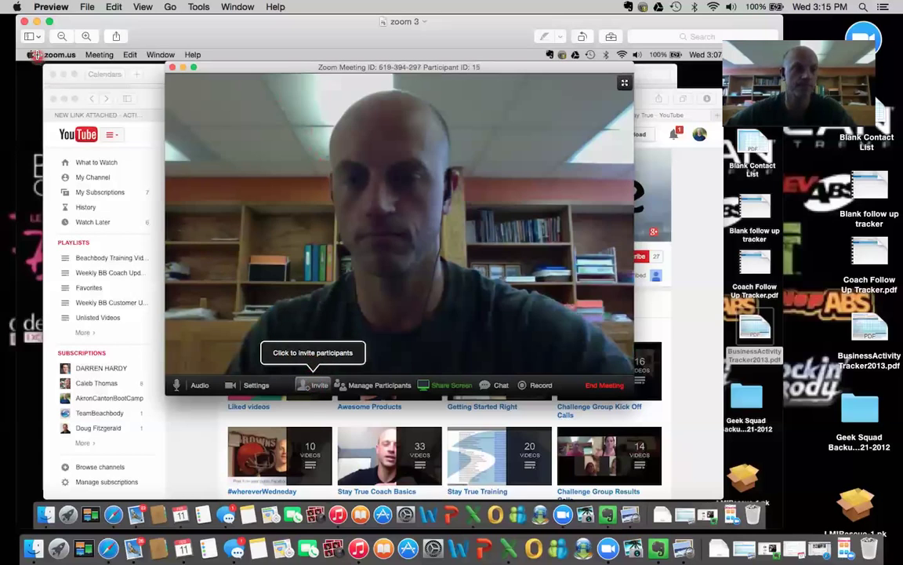
# Step: Go through the Zoom 4 screenshot, then open Zoom 5 showing the FIXUARY Facebook group
pyautogui.click(24, 21)
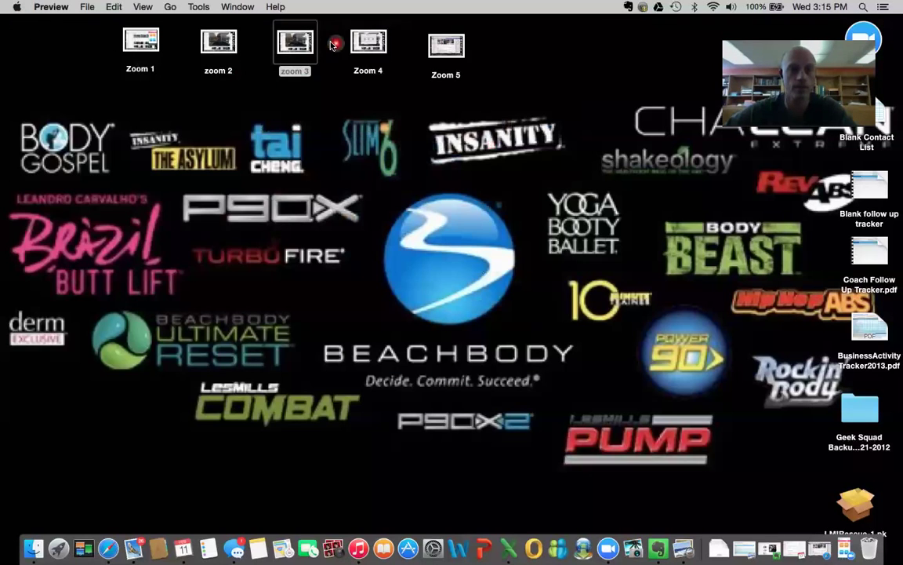
pyautogui.click(364, 46)
pyautogui.doubleClick(365, 46)
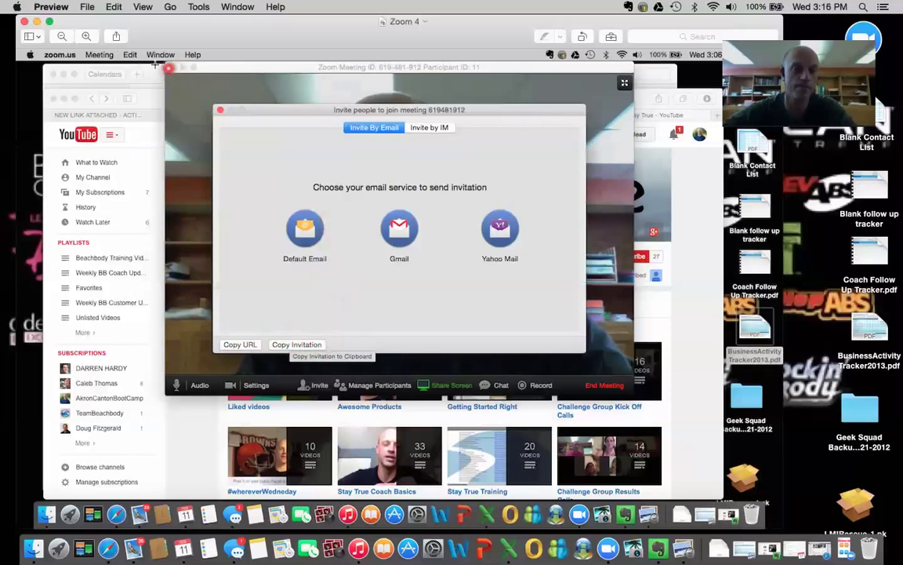
pyautogui.click(24, 22)
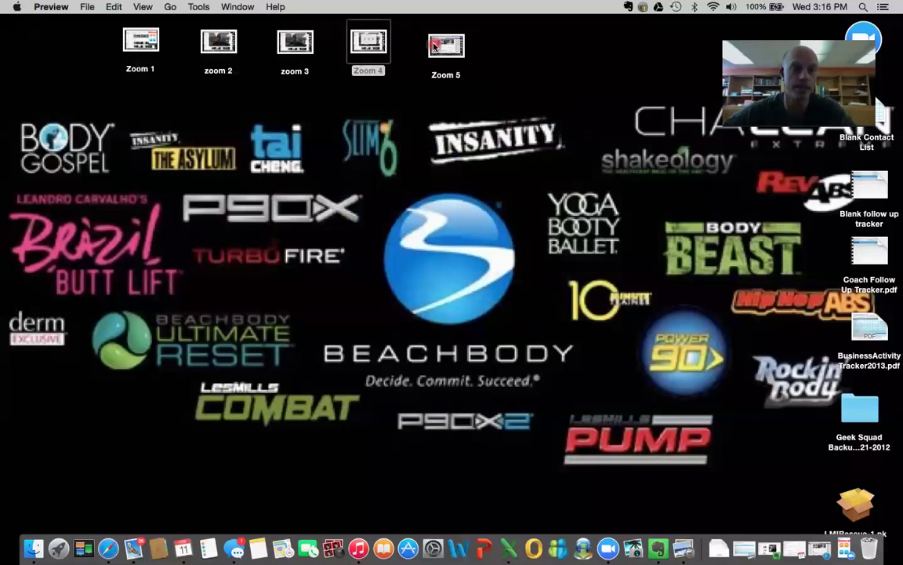
pyautogui.doubleClick(451, 47)
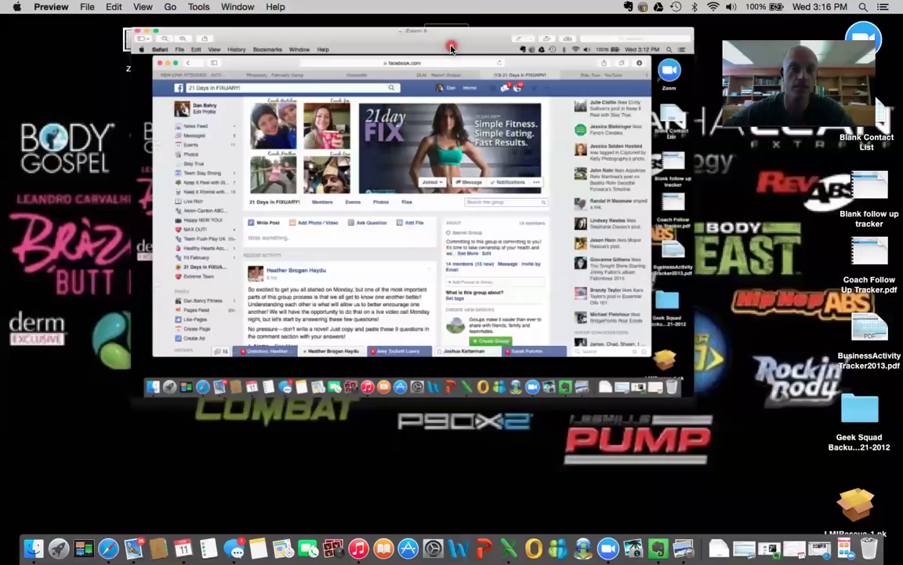